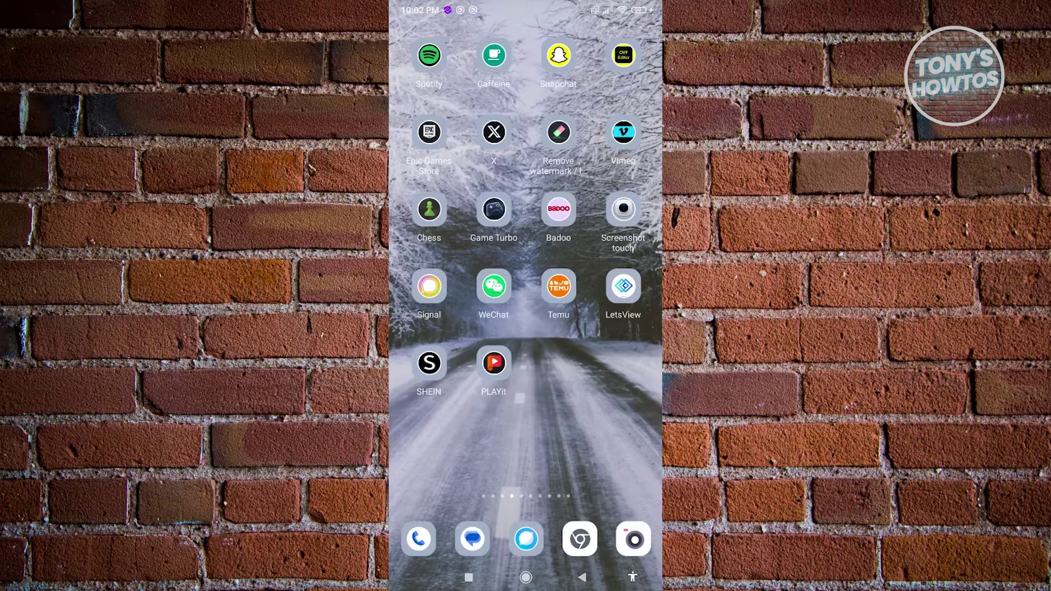
# Launch X, scroll the For you feed down and back up, then go to Explore
pyautogui.click(493, 132)
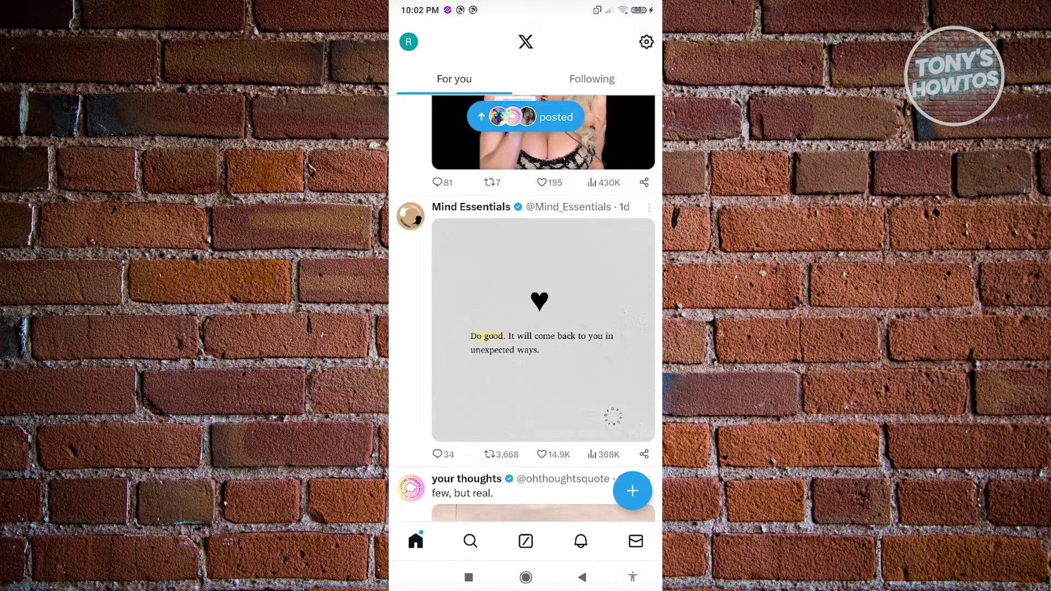
pyautogui.scroll(-3, 525, 329)
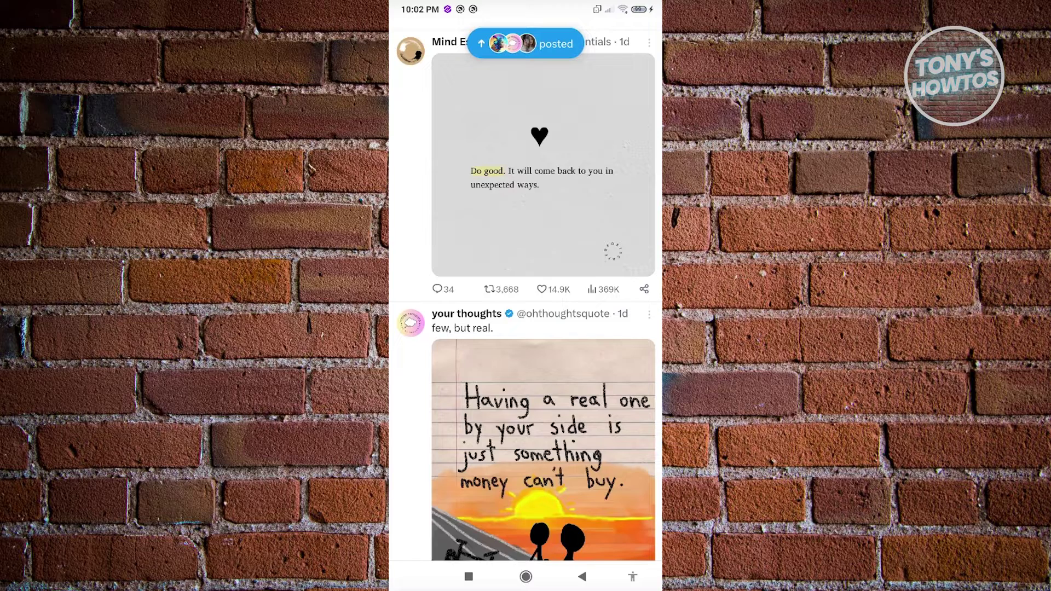
pyautogui.scroll(2, 525, 295)
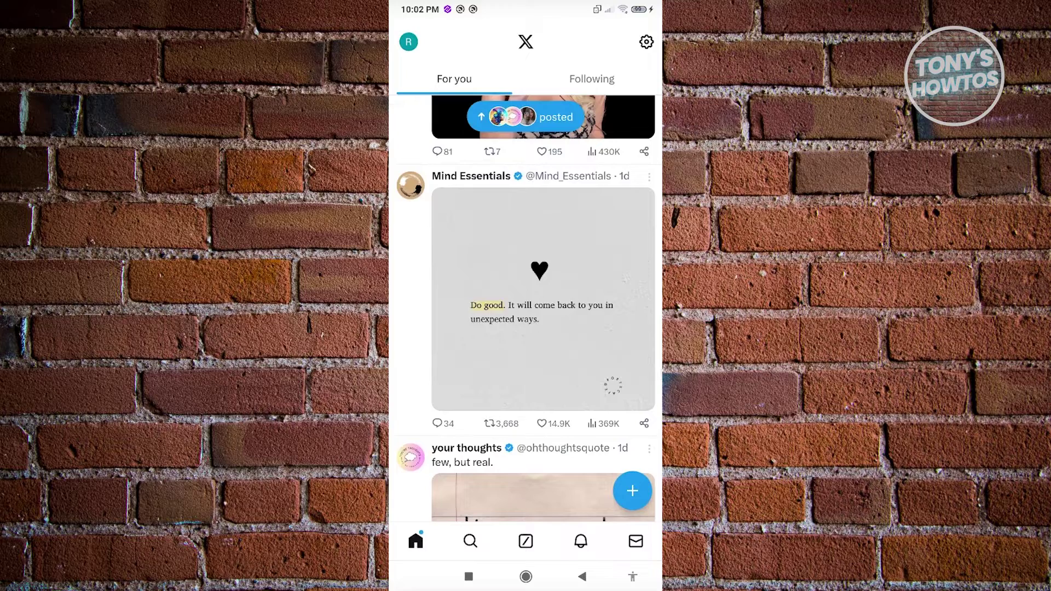
pyautogui.click(470, 541)
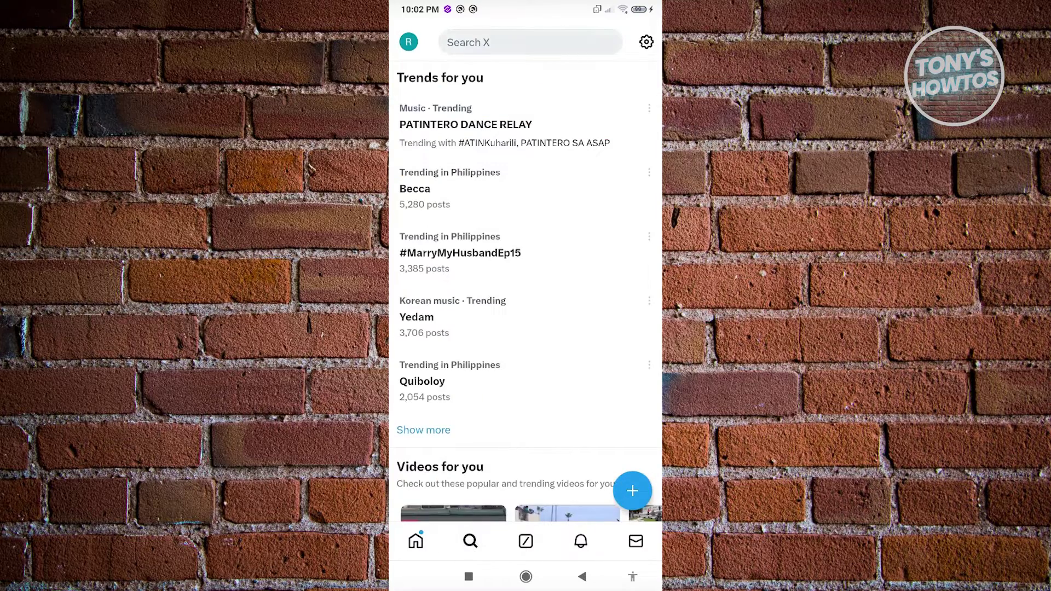
# Clear all recent searches and return to the Explore trends page
pyautogui.click(530, 43)
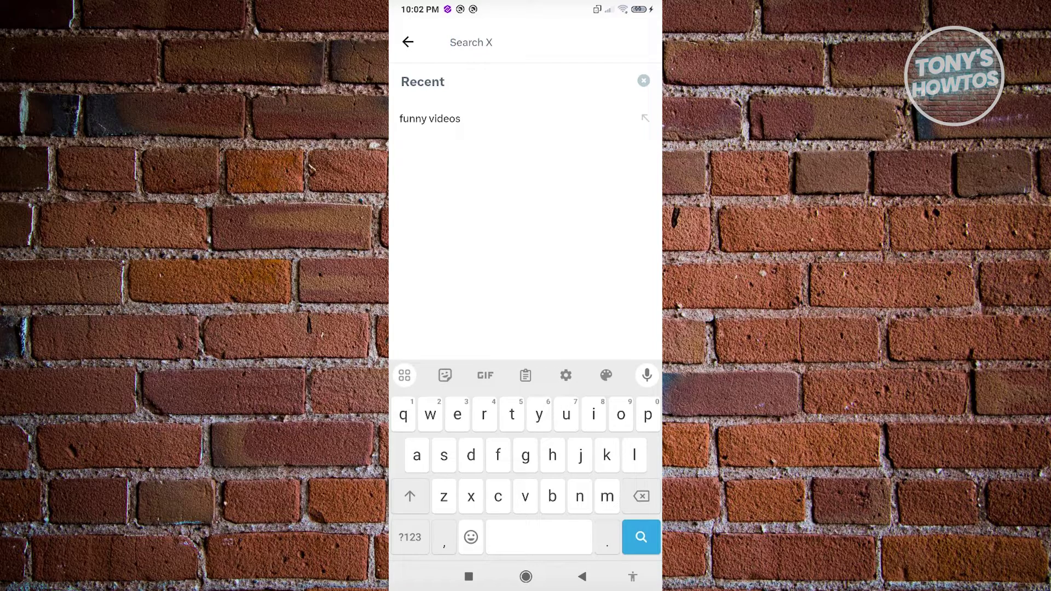
pyautogui.click(643, 80)
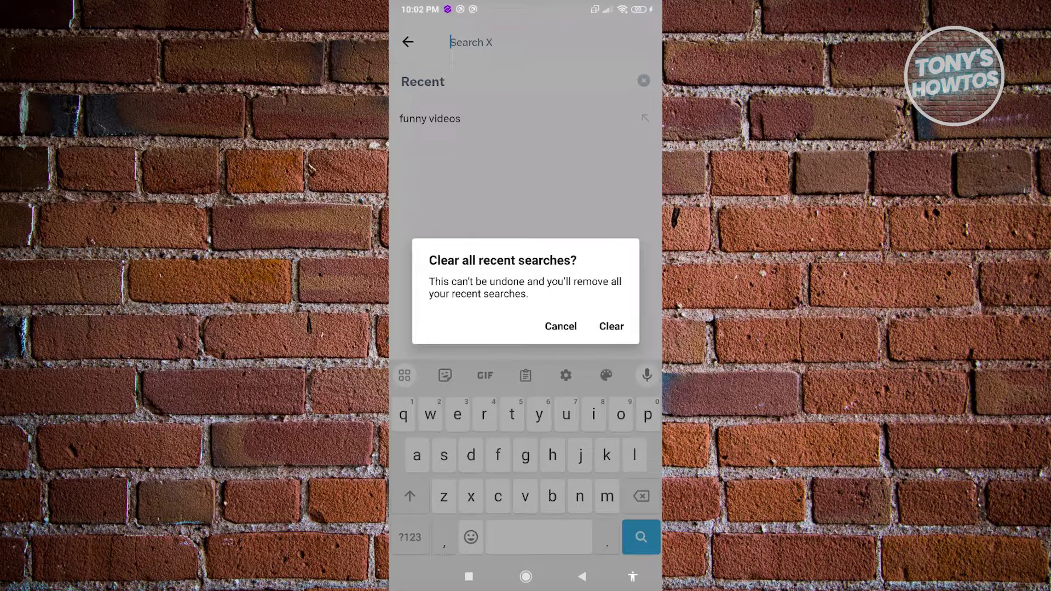
pyautogui.click(612, 326)
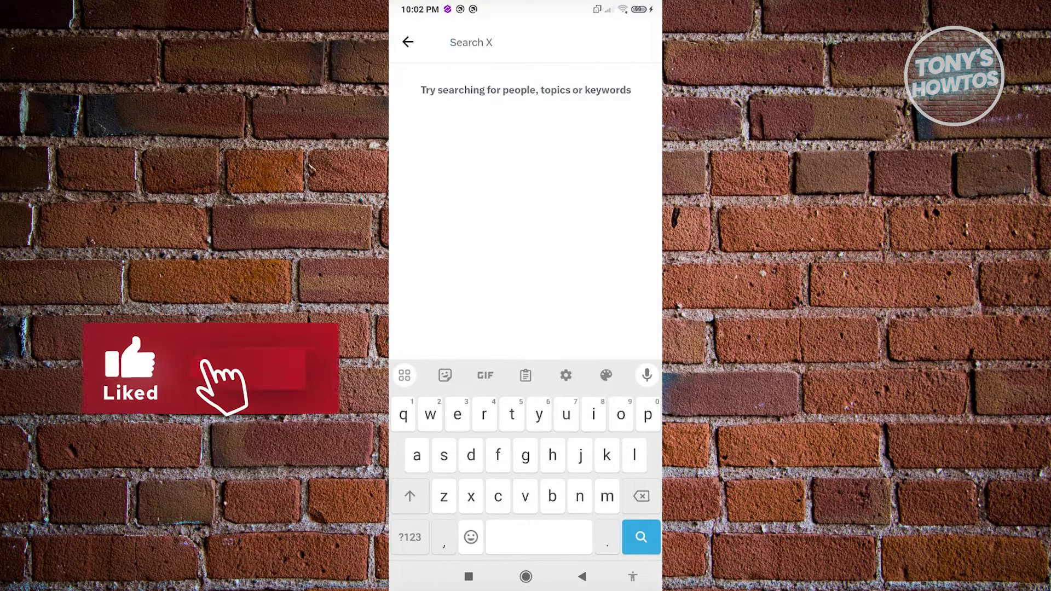
pyautogui.click(407, 41)
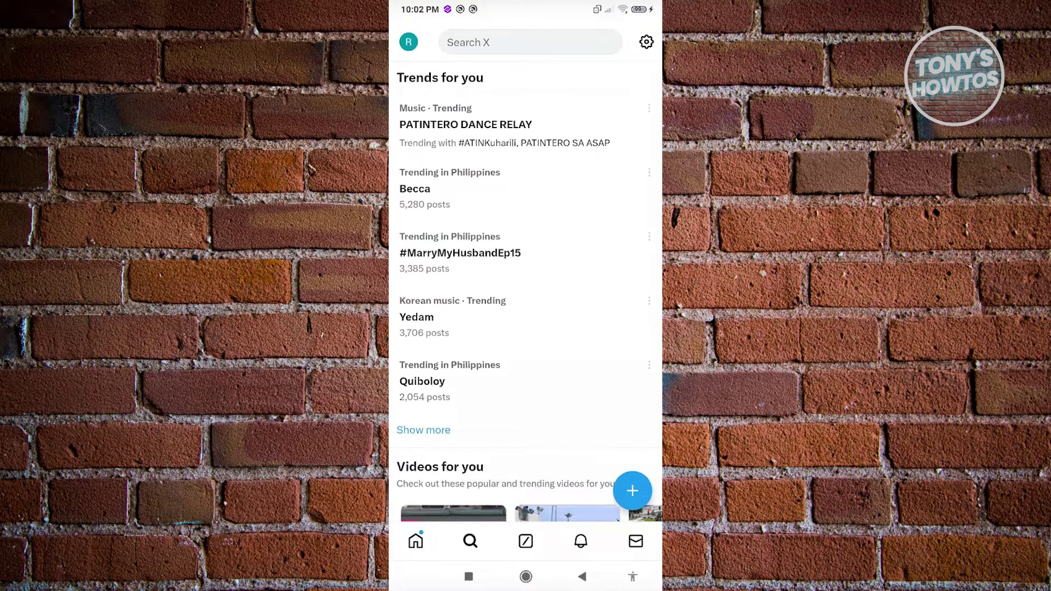
# From the profile menu, go to Settings and privacy, then Your account
pyautogui.click(409, 42)
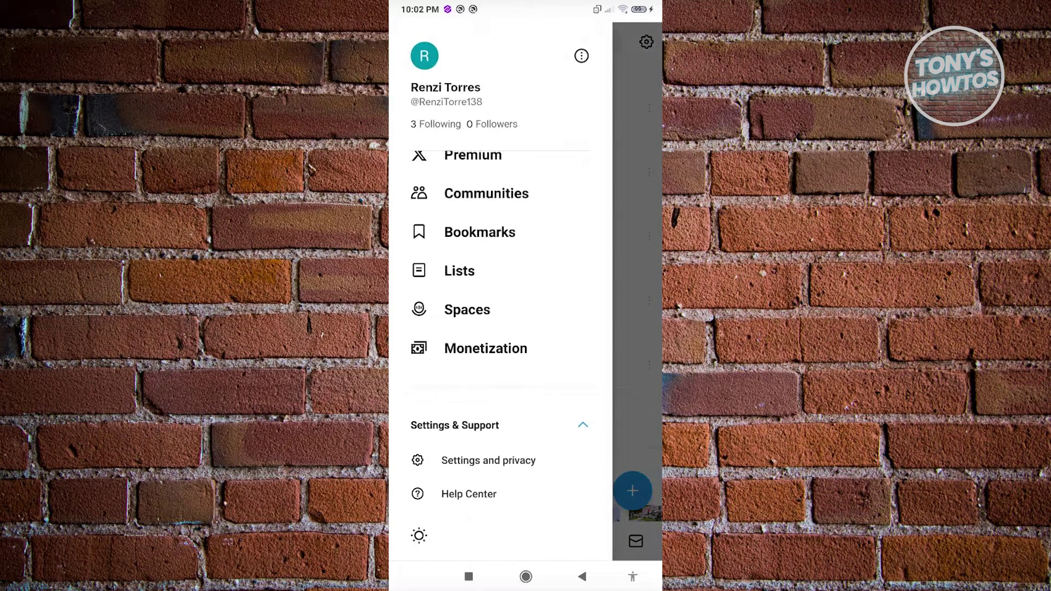
pyautogui.click(488, 460)
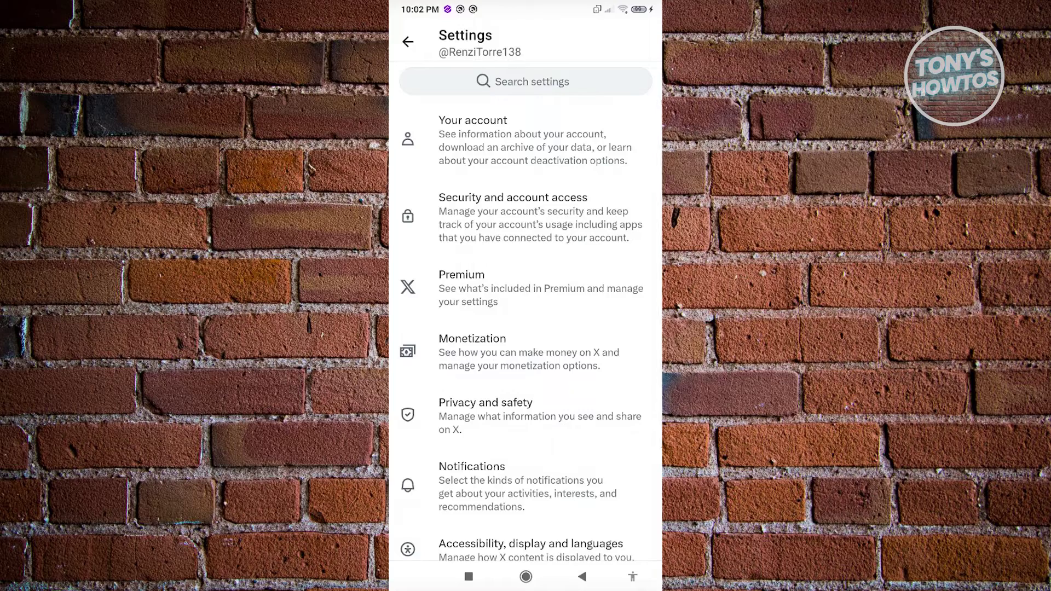
pyautogui.click(473, 140)
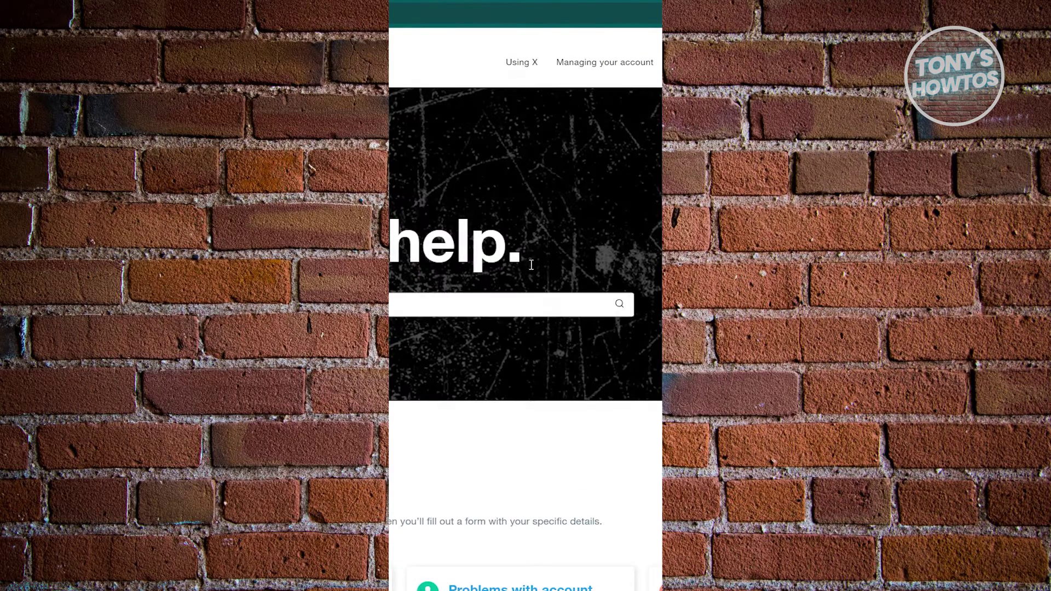
# Scroll down the Help Center page to the privacy ticket link
pyautogui.scroll(-5, 551, 183)
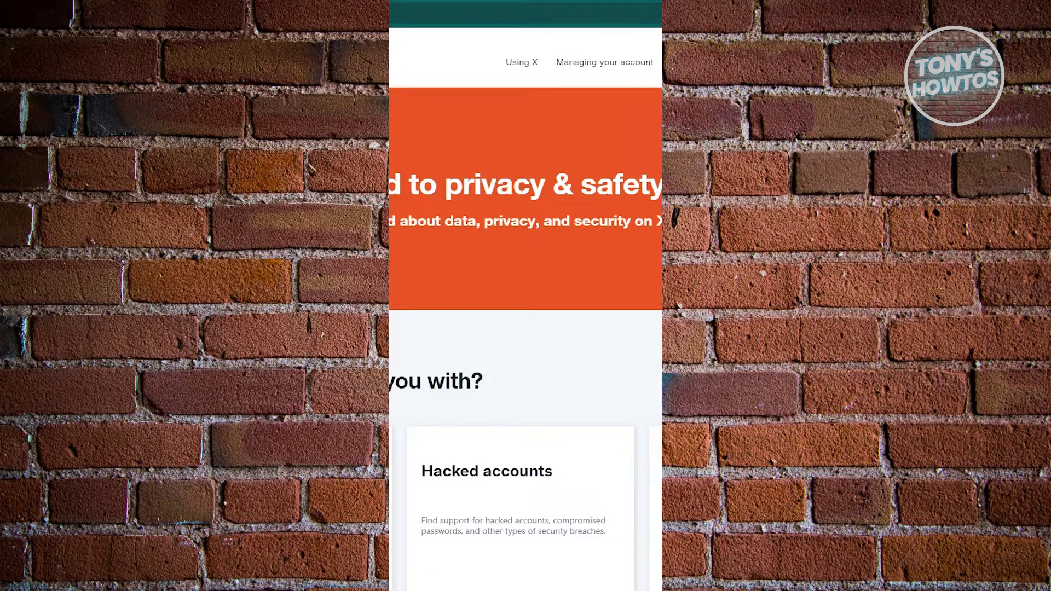
pyautogui.scroll(-3, 526, 328)
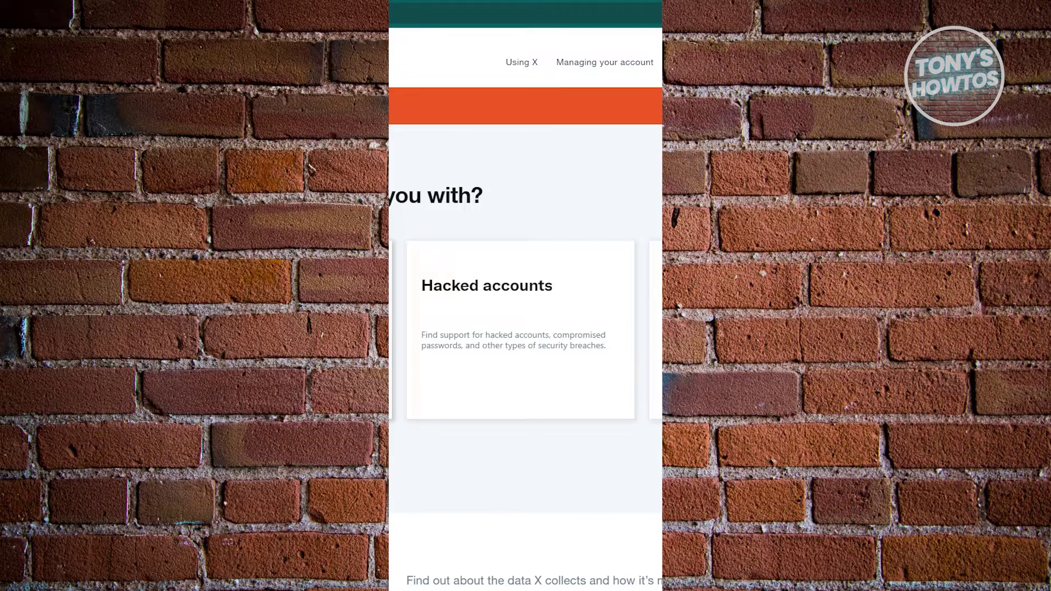
pyautogui.scroll(-8, 526, 328)
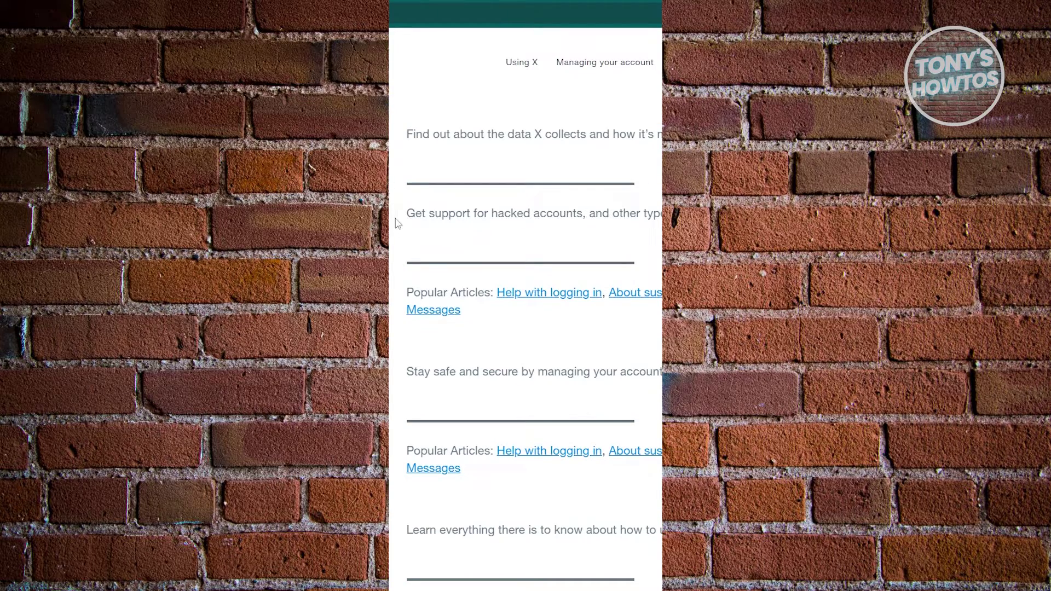
pyautogui.scroll(-1, 391, 233)
pyautogui.scroll(-7, 391, 233)
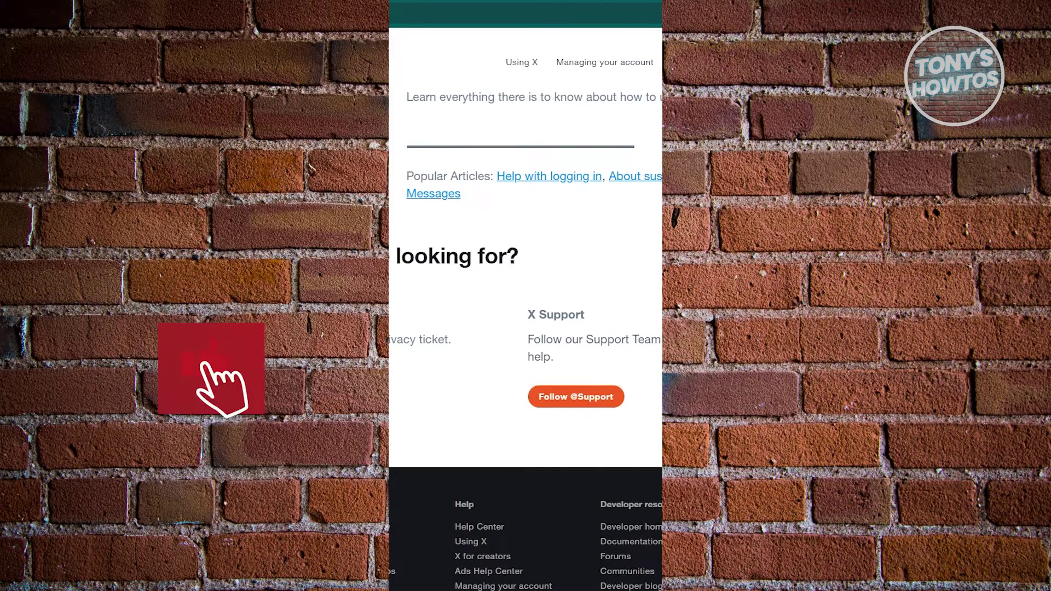
pyautogui.scroll(-2, 425, 206)
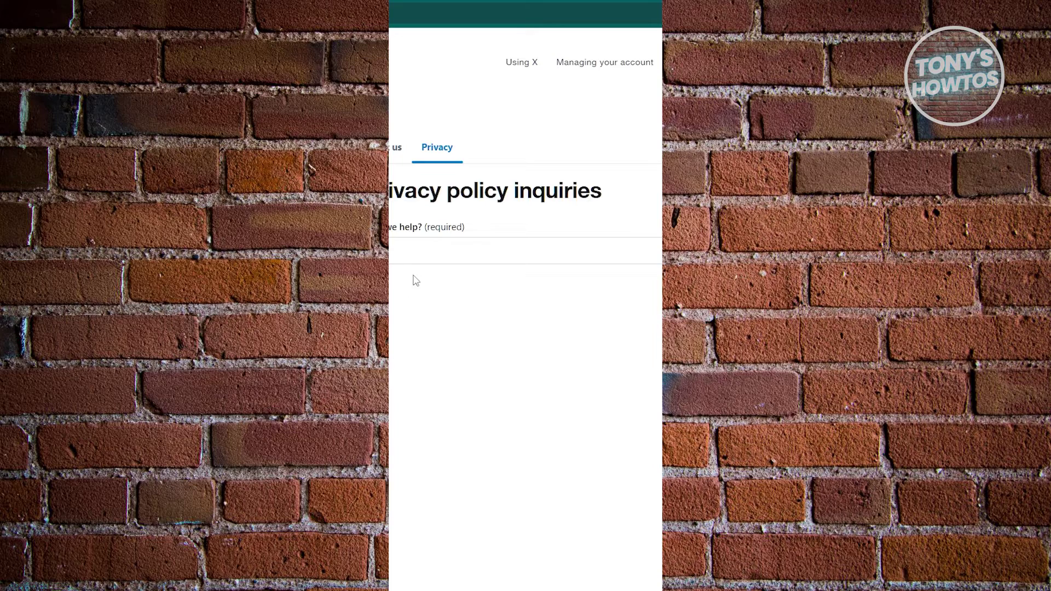
# Choose a privacy question about 'the information Twitter has about me' in the form
pyautogui.click(459, 256)
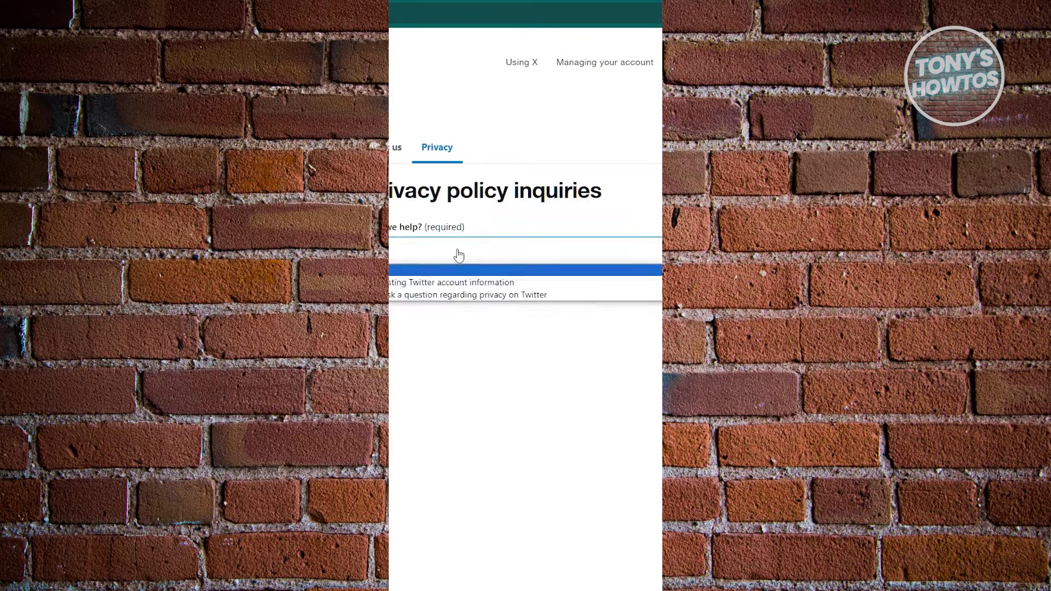
pyautogui.click(490, 296)
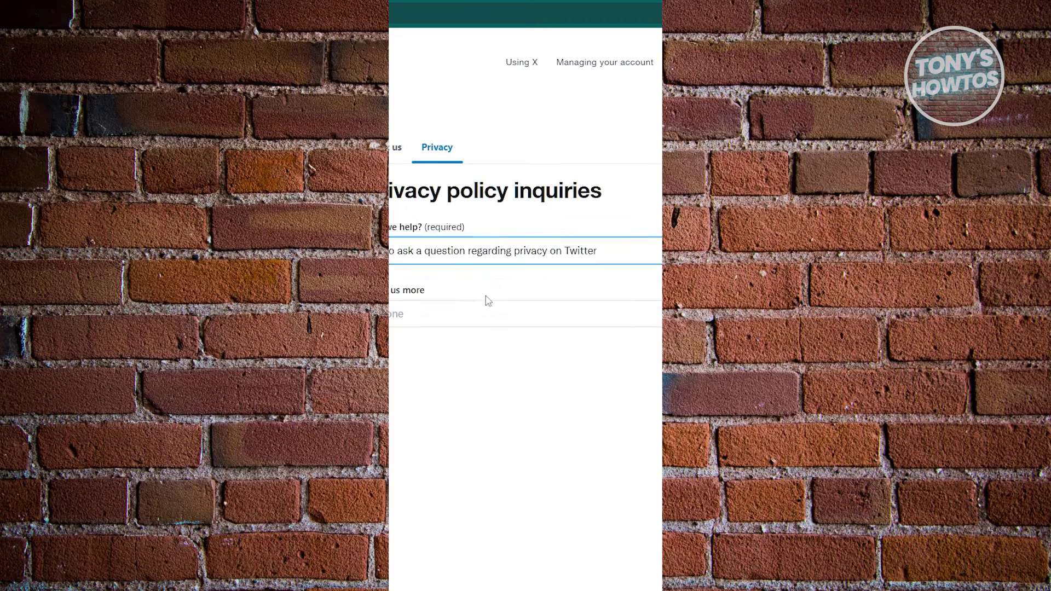
pyautogui.click(403, 323)
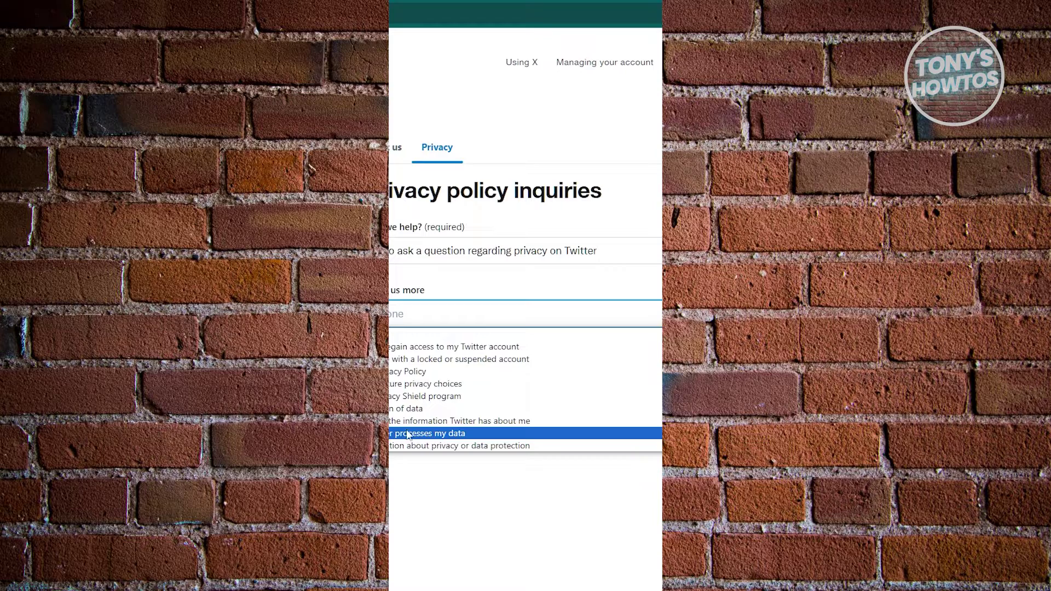
pyautogui.click(430, 426)
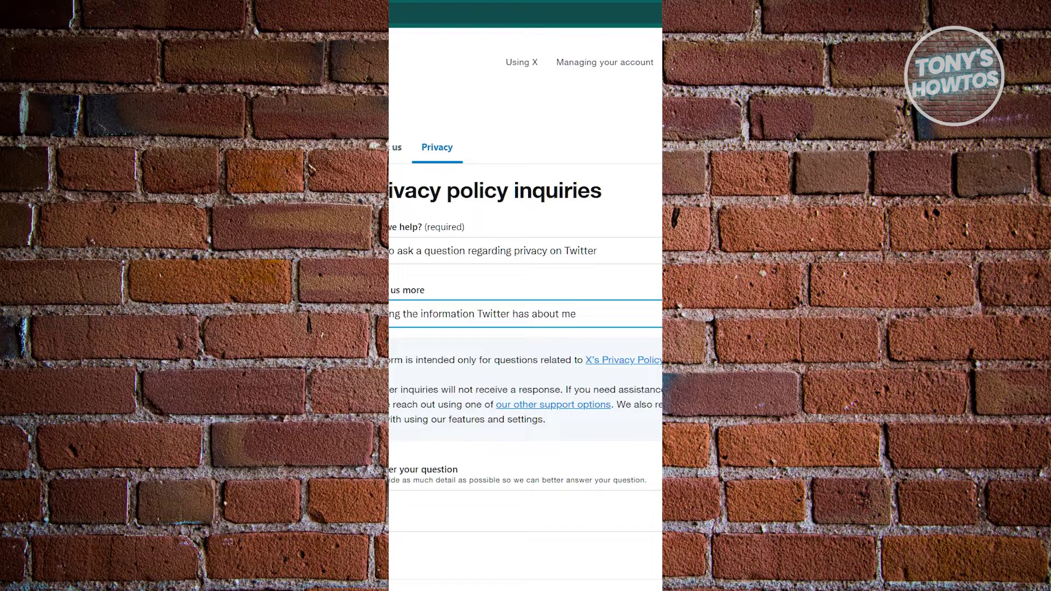
# Type a request for assistance on deleting previous history into the question box
pyautogui.click(405, 517)
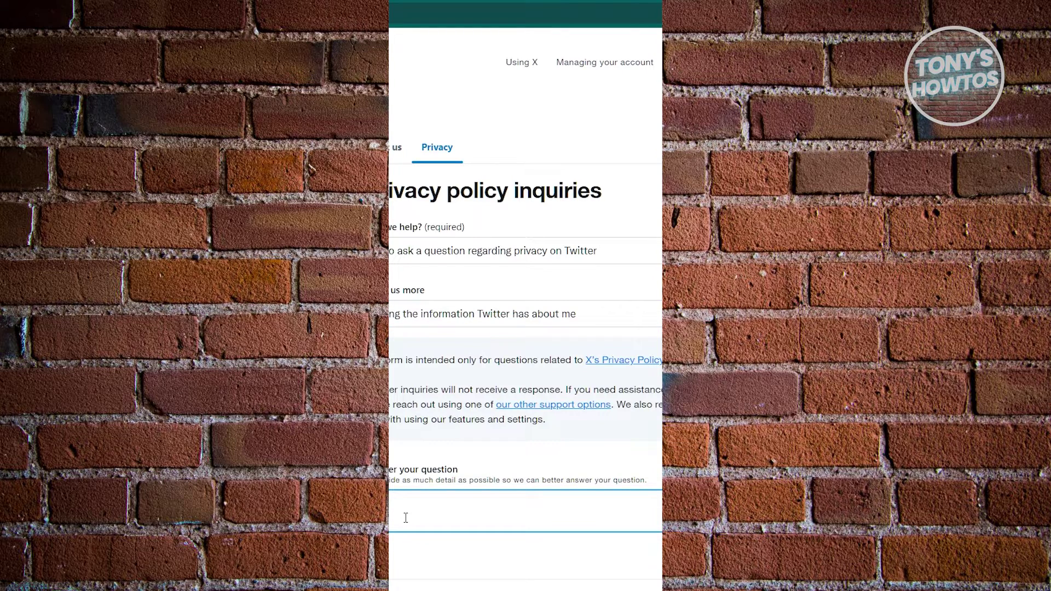
pyautogui.write('STING ASSITANCE ON DE')
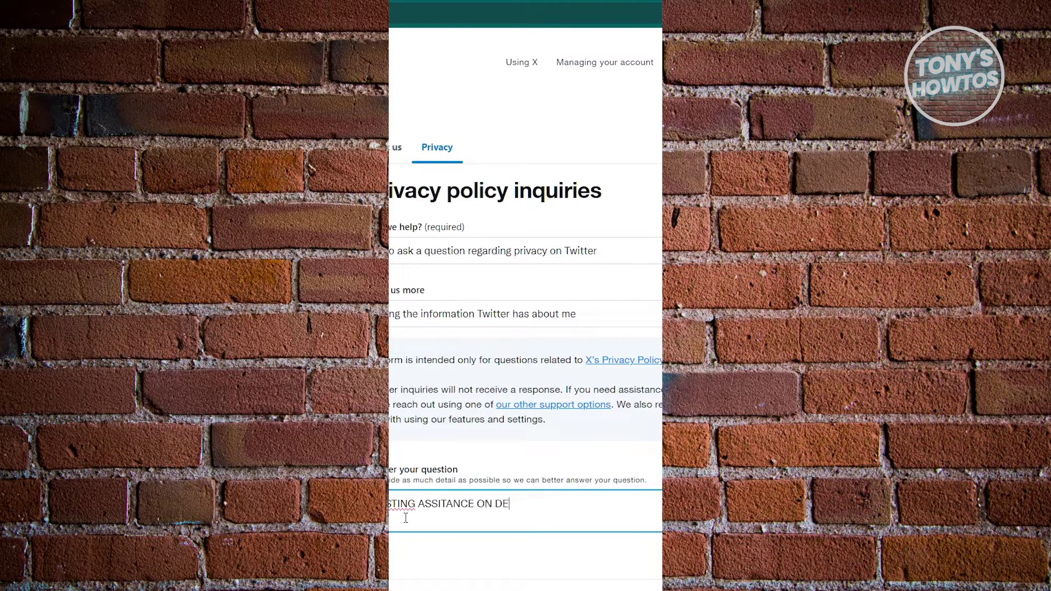
pyautogui.write('LETING PREVIOUS HIS')
pyautogui.press('BackSpace')
pyautogui.press('BackSpace')
pyautogui.write('SITORY ABO')
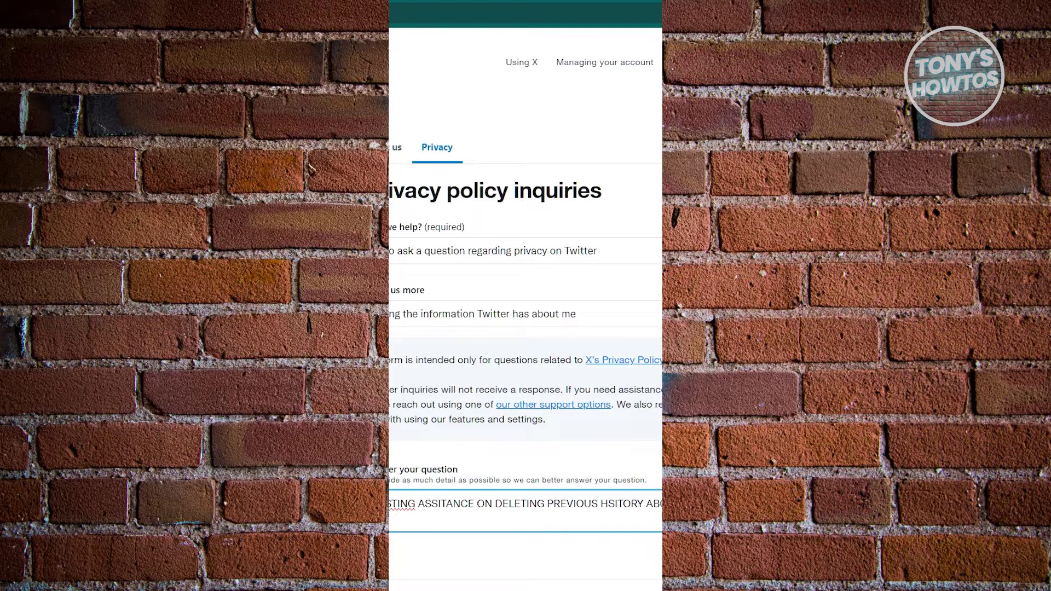
pyautogui.press('BackSpace')
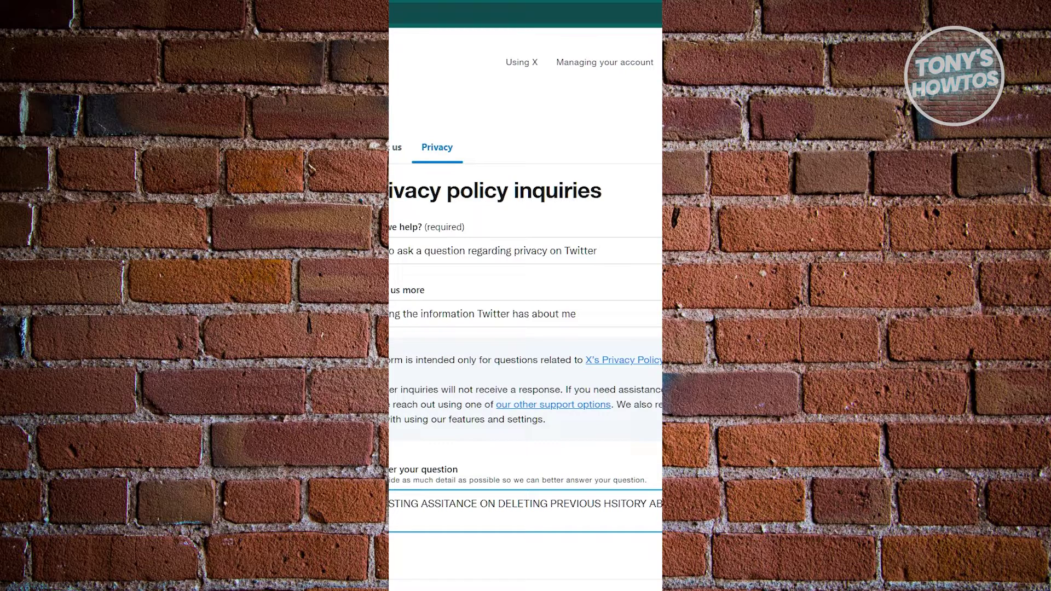
pyautogui.scroll(-3, 526, 345)
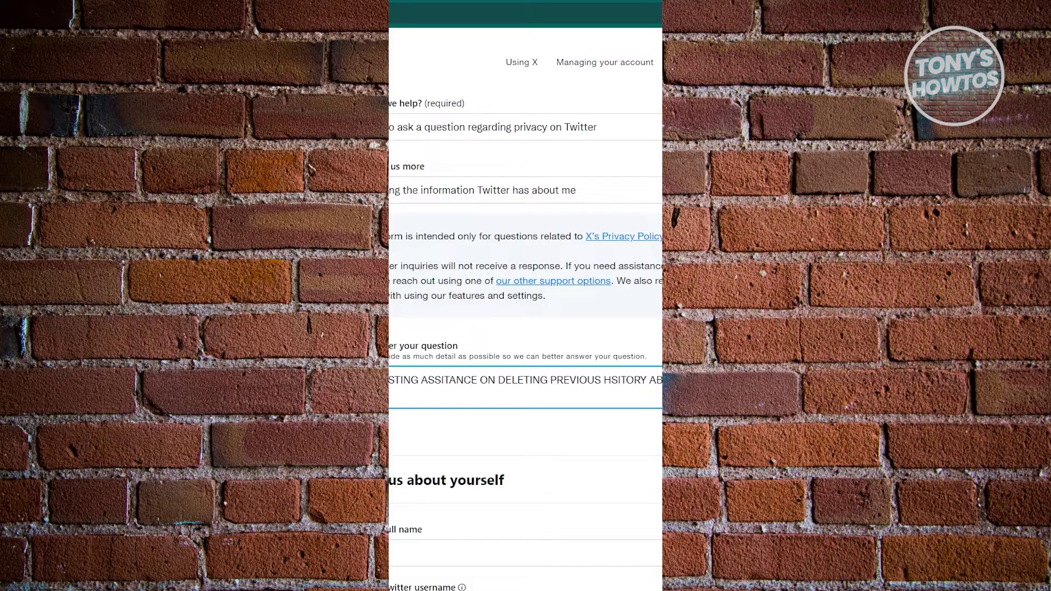
# Select Australia as the Country of residence under Tell us about yourself
pyautogui.scroll(-3, 525, 339)
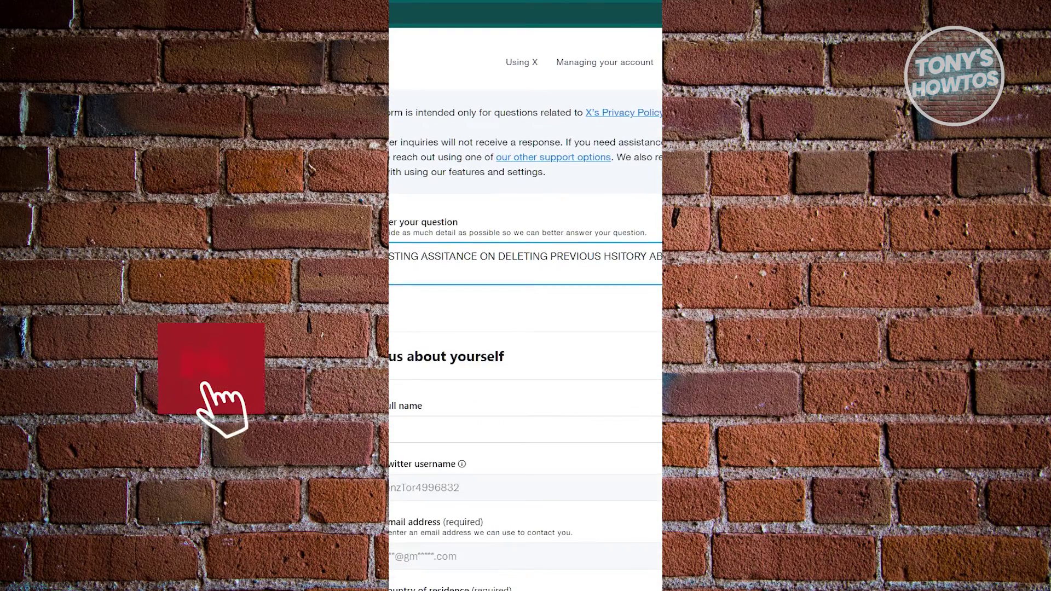
pyautogui.scroll(-3, 414, 313)
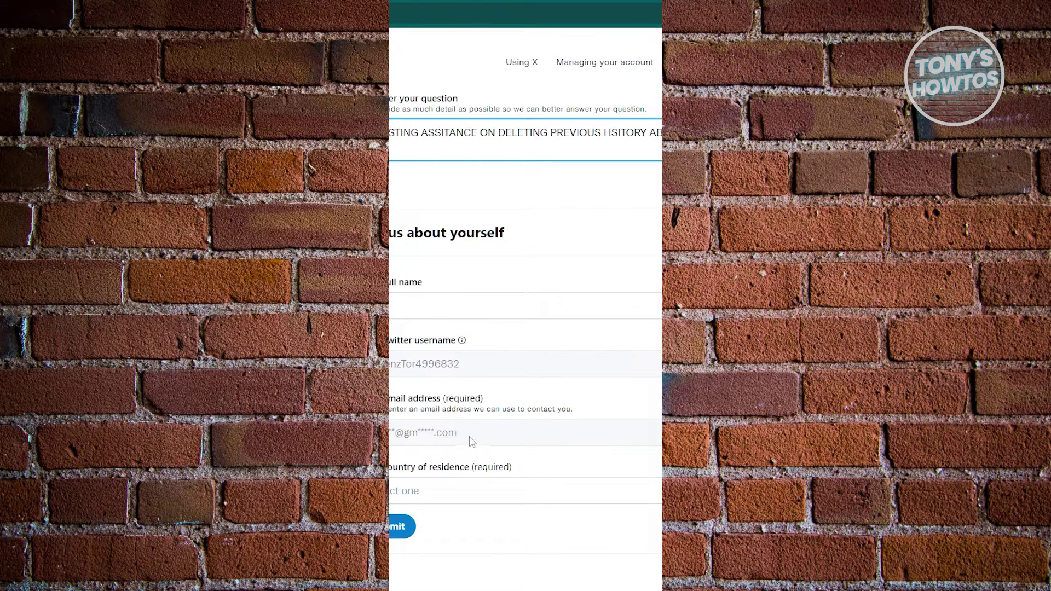
pyautogui.click(482, 496)
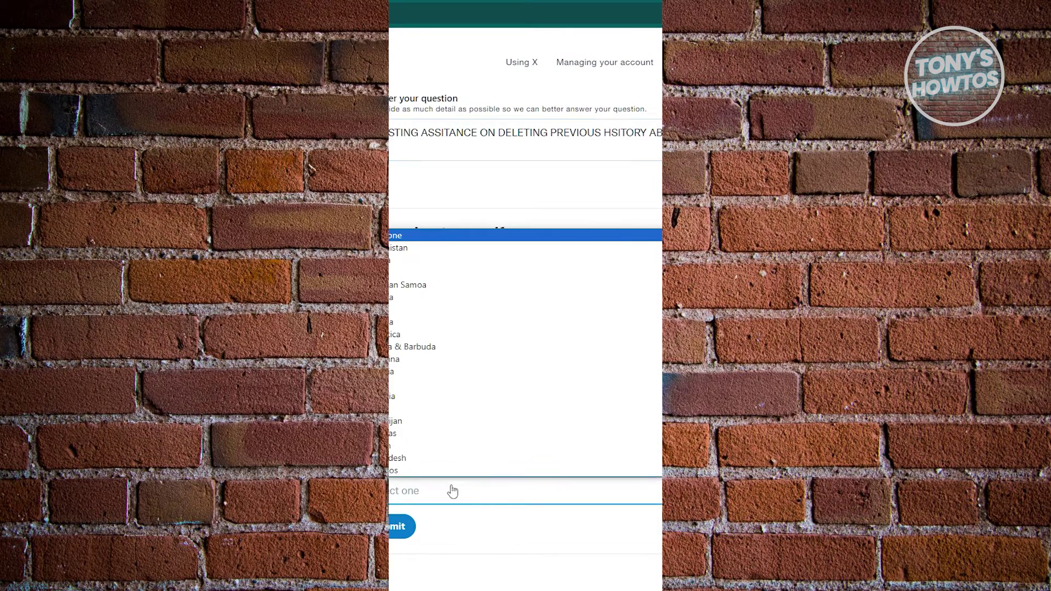
pyautogui.click(453, 490)
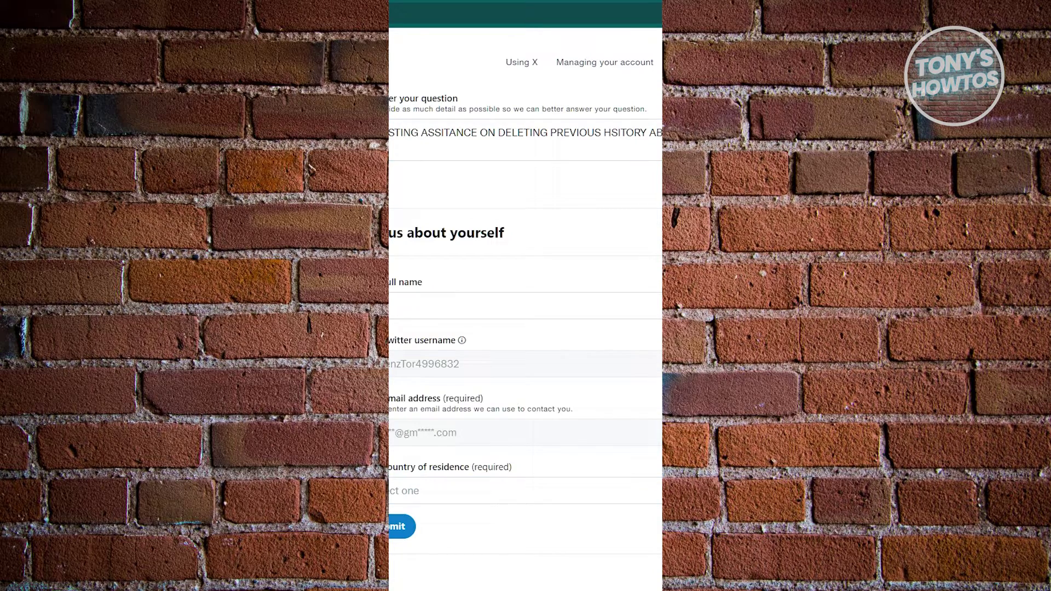
pyautogui.click(438, 494)
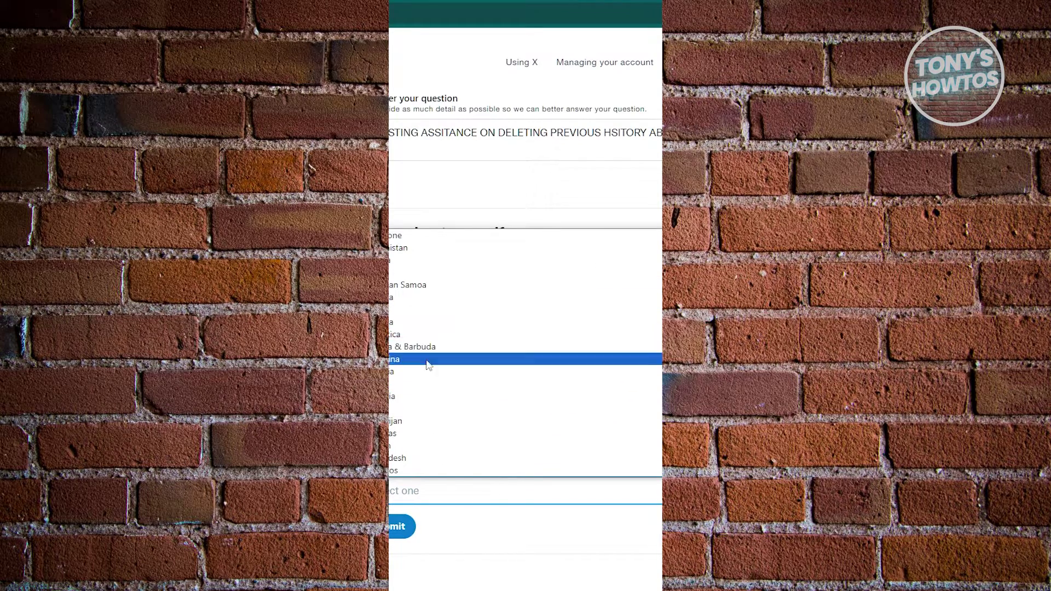
pyautogui.click(430, 396)
pyautogui.click(399, 526)
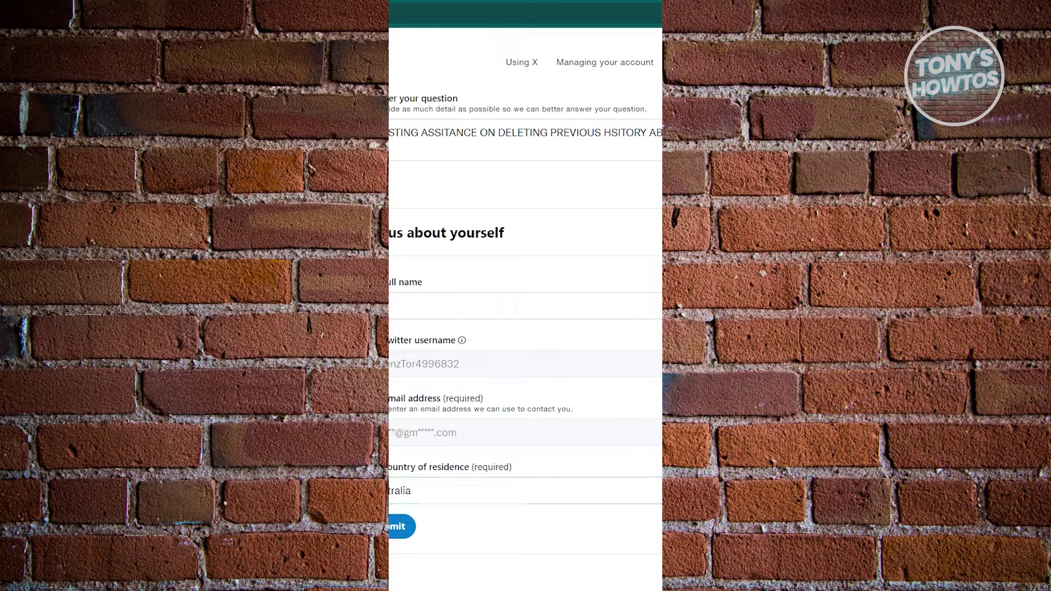